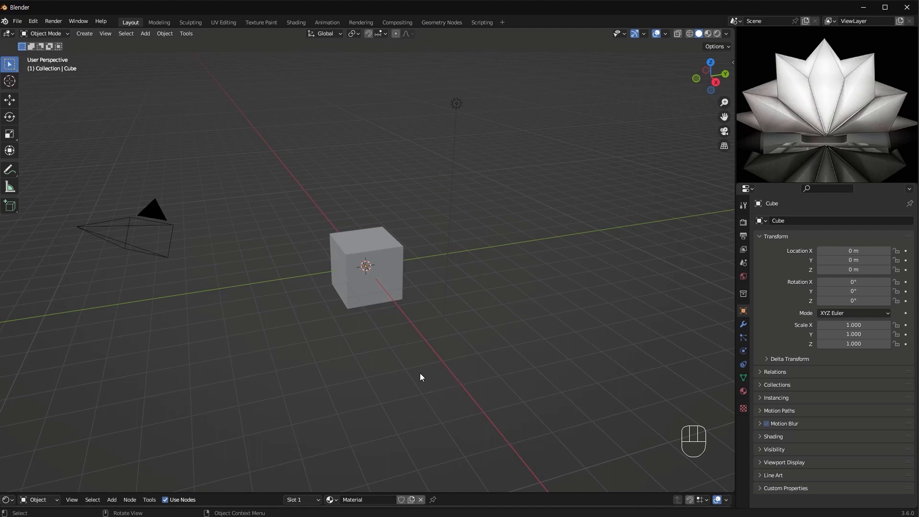
Delete all the default objects from the scene, including the cube, camera and light
{"action": "key", "text": "a"}
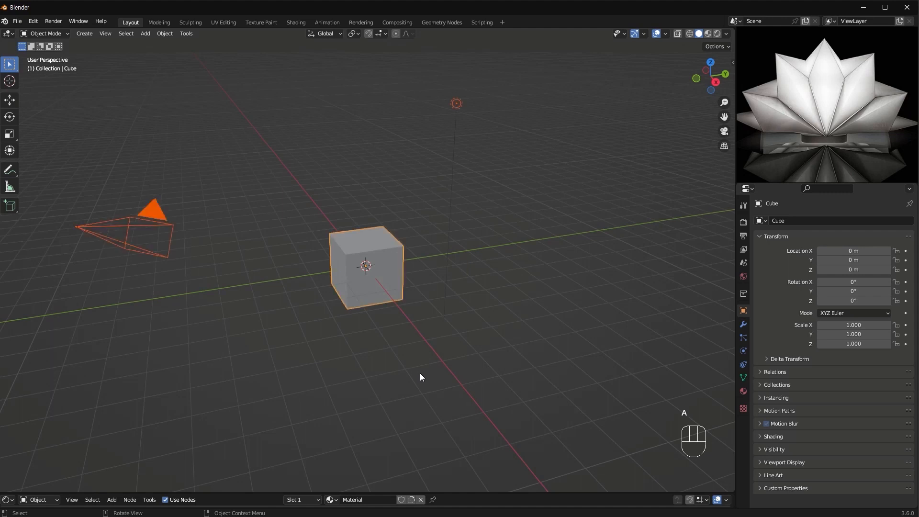
{"action": "key", "text": "x"}
{"action": "left_click", "coordinate": [421, 374]}
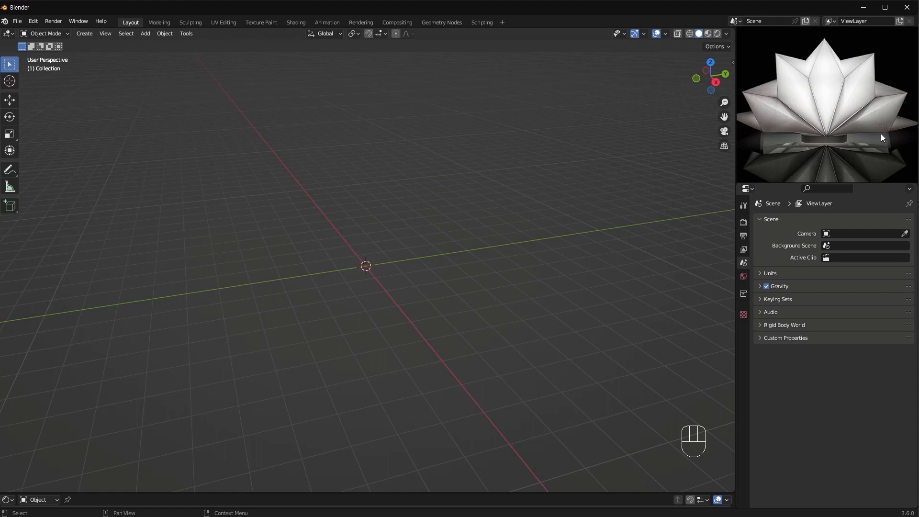
Add a mesh cylinder at the origin and set its depth to 0.75 m
{"action": "key", "text": "shift+a"}
{"action": "key", "text": "shift+a"}
{"action": "mouse_move", "coordinate": [310, 136]}
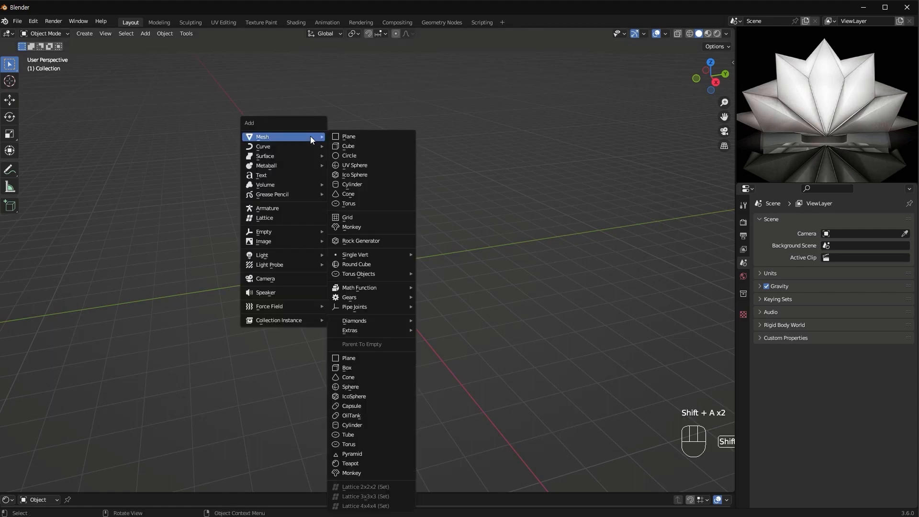
{"action": "left_click", "coordinate": [364, 182]}
{"action": "left_click", "coordinate": [52, 485]}
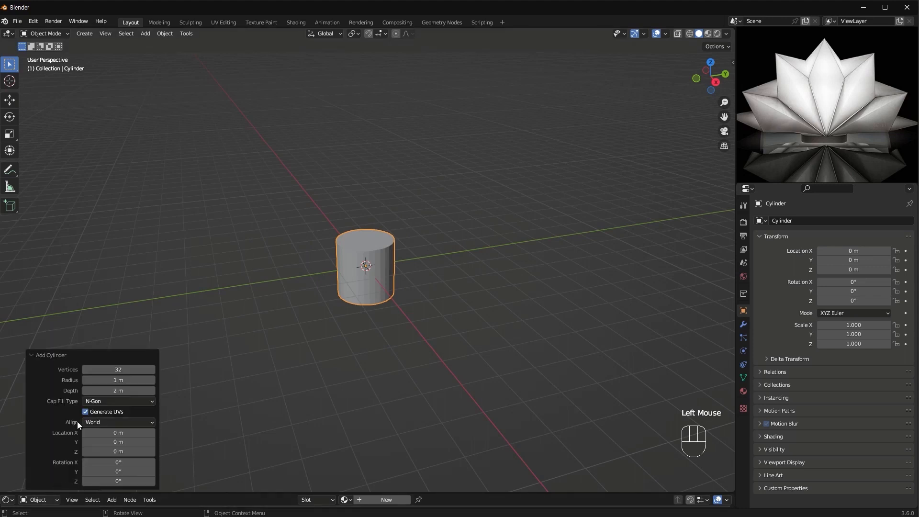
{"action": "left_click_drag", "start_coordinate": [119, 390], "coordinate": [515, 281]}
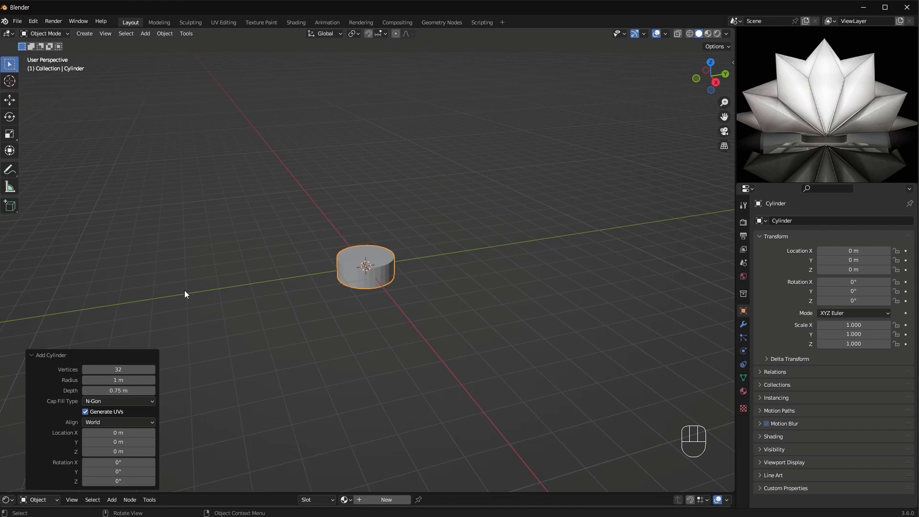
{"action": "scroll", "coordinate": [371, 263], "scroll_direction": "up", "scroll_amount": 7}
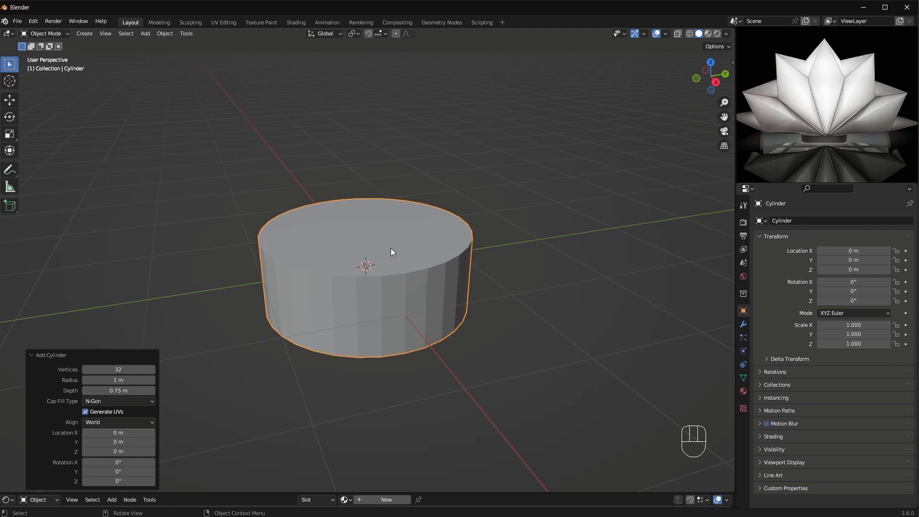
Turn on the wireframe overlay in the viewport and deselect the cylinder
{"action": "left_click", "coordinate": [664, 34]}
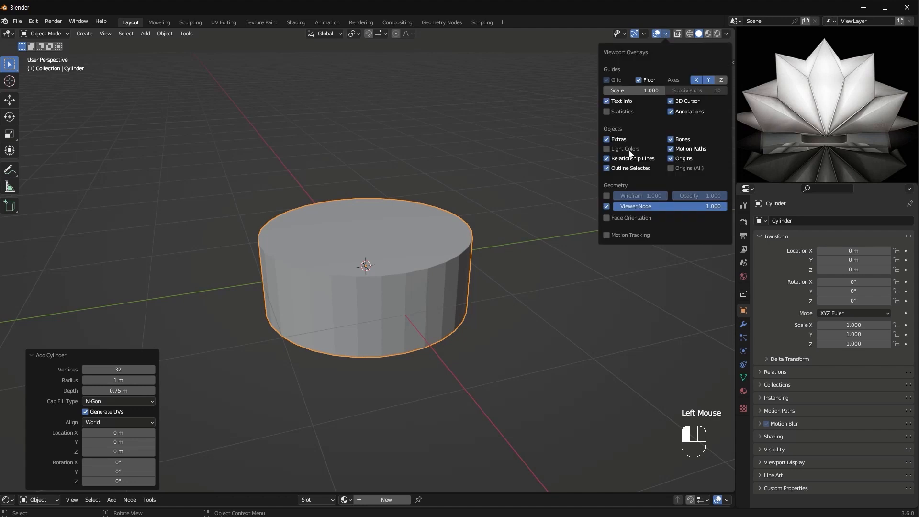
{"action": "left_click", "coordinate": [607, 197]}
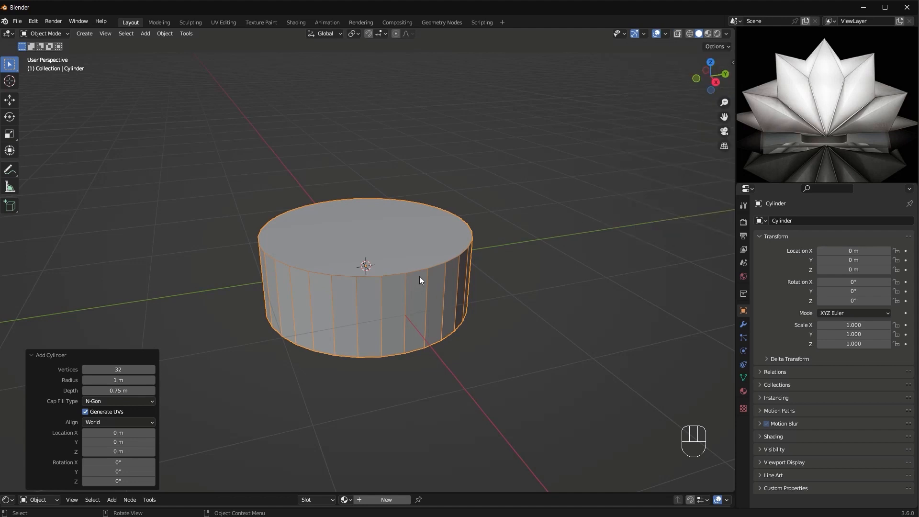
{"action": "left_click", "coordinate": [489, 429]}
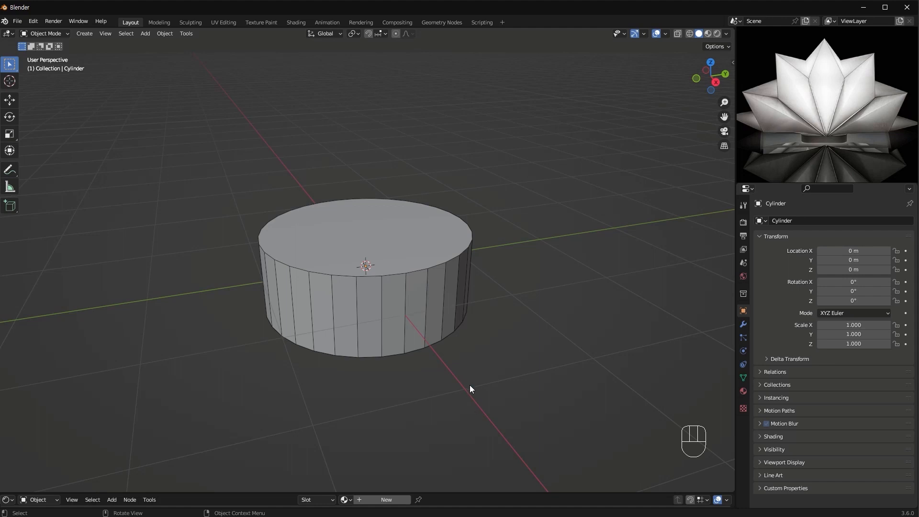
Delete the cylinder and replace it with a new mesh cylinder that has 24 vertices
{"action": "left_click", "coordinate": [406, 283]}
{"action": "key", "text": "x"}
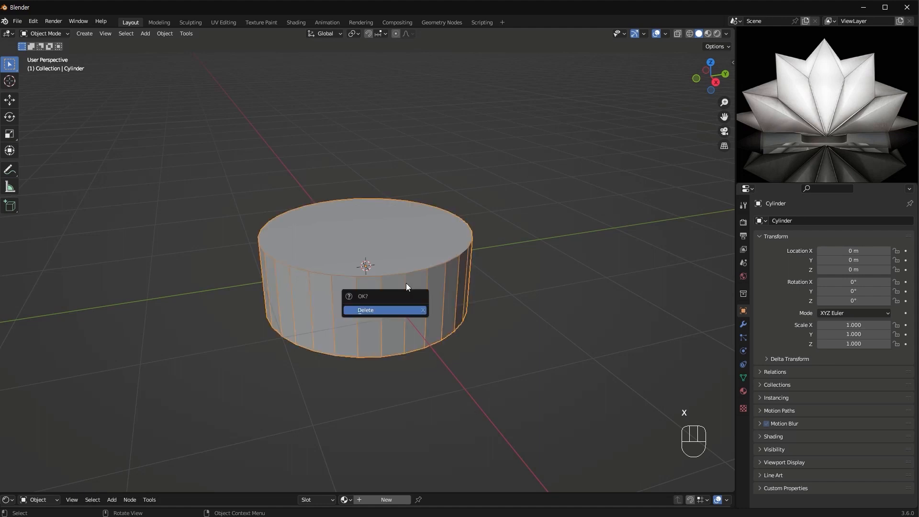
{"action": "left_click", "coordinate": [406, 283]}
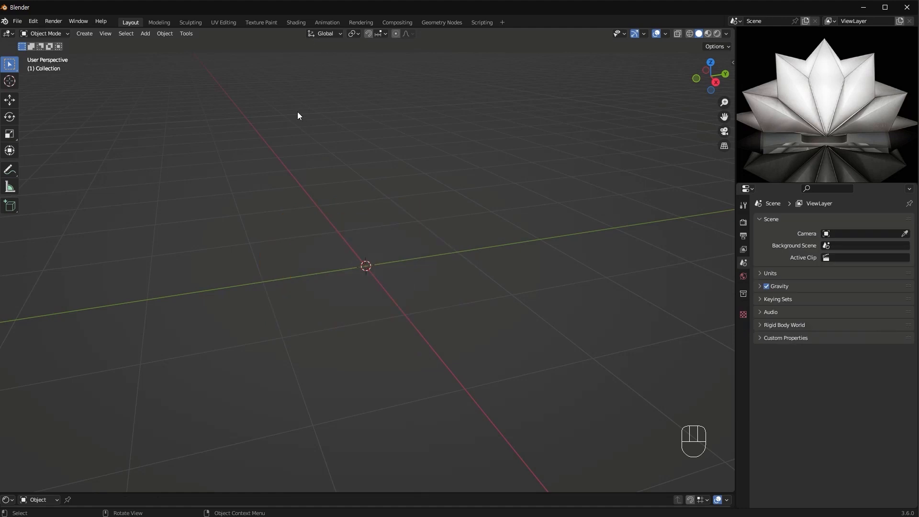
{"action": "key", "text": "shift+a"}
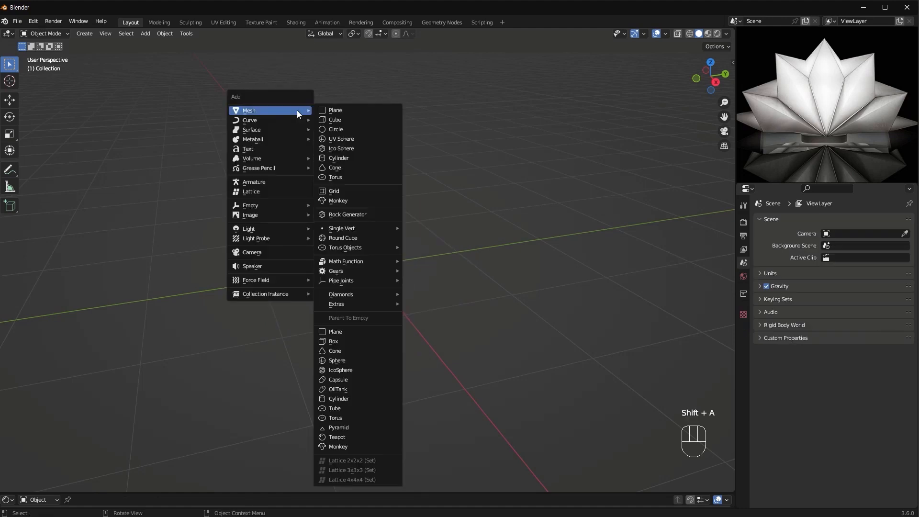
{"action": "left_click", "coordinate": [359, 158]}
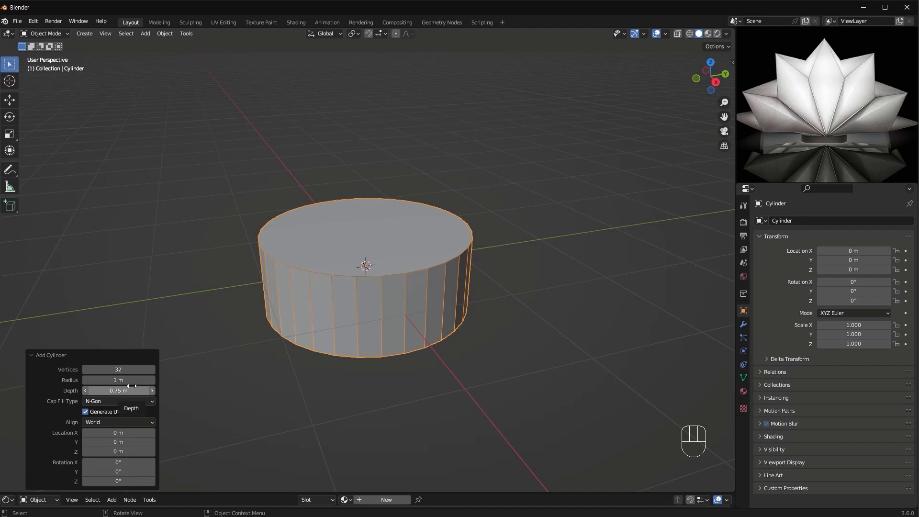
{"action": "left_click", "coordinate": [130, 371]}
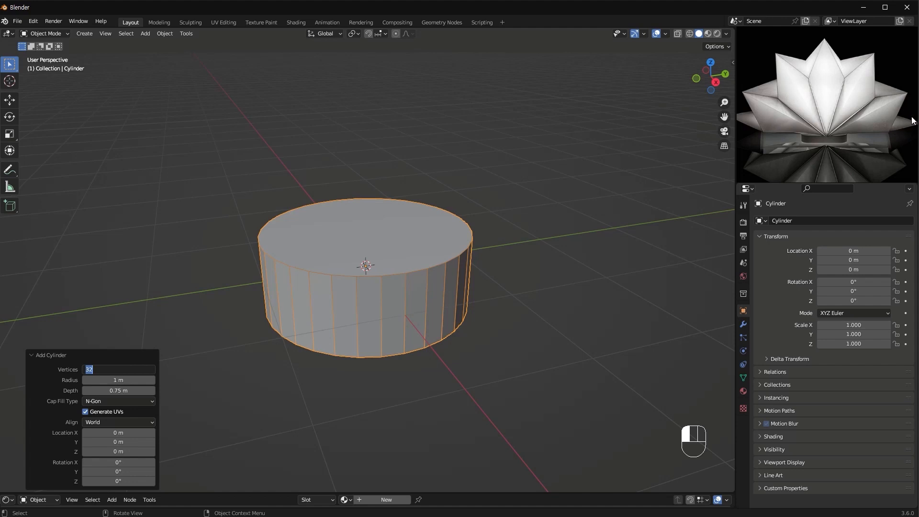
{"action": "type", "text": "24"}
{"action": "key", "text": "Return"}
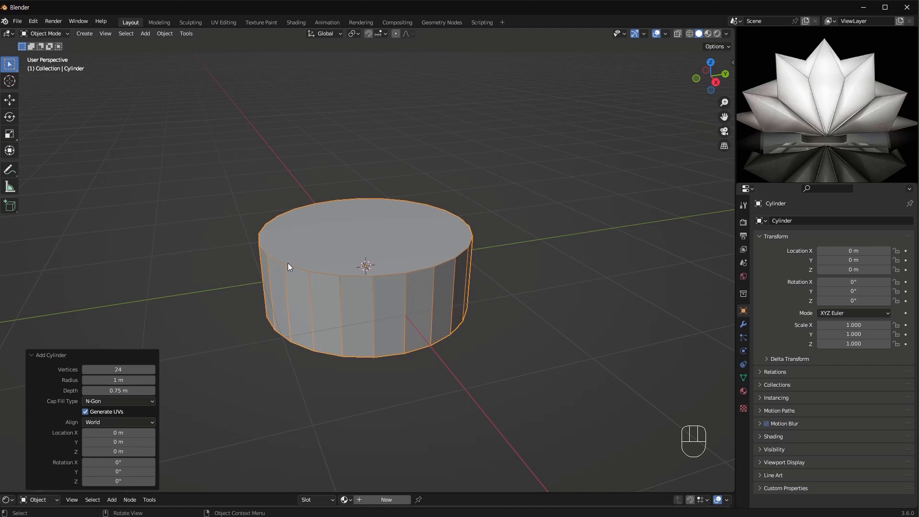
Rotate the cylinder 90° around the global X axis
{"action": "left_click", "coordinate": [274, 399]}
{"action": "left_click", "coordinate": [397, 310]}
{"action": "key", "text": "r"}
{"action": "key", "text": "x"}
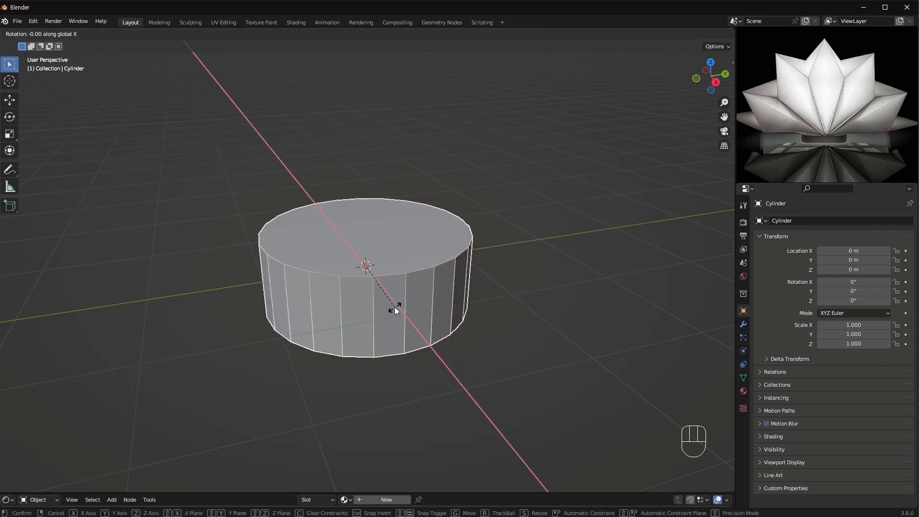
{"action": "type", "text": "90"}
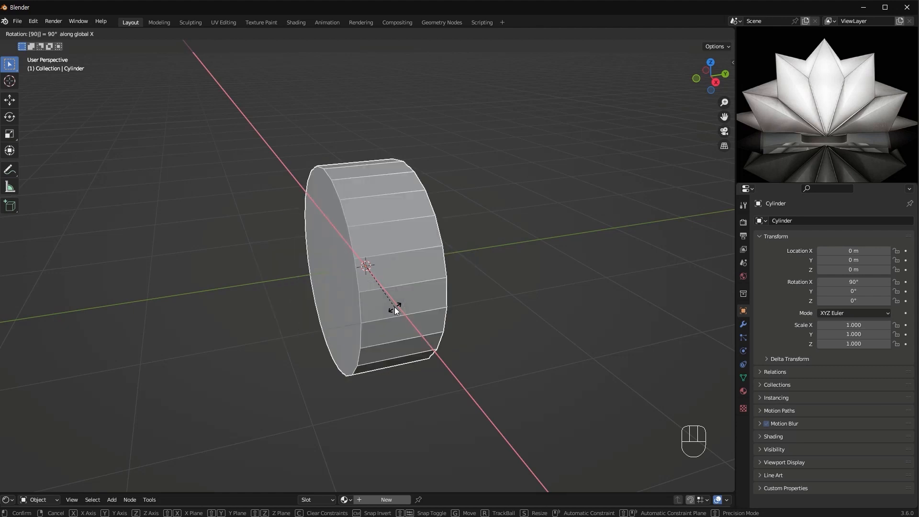
{"action": "key", "text": "Return"}
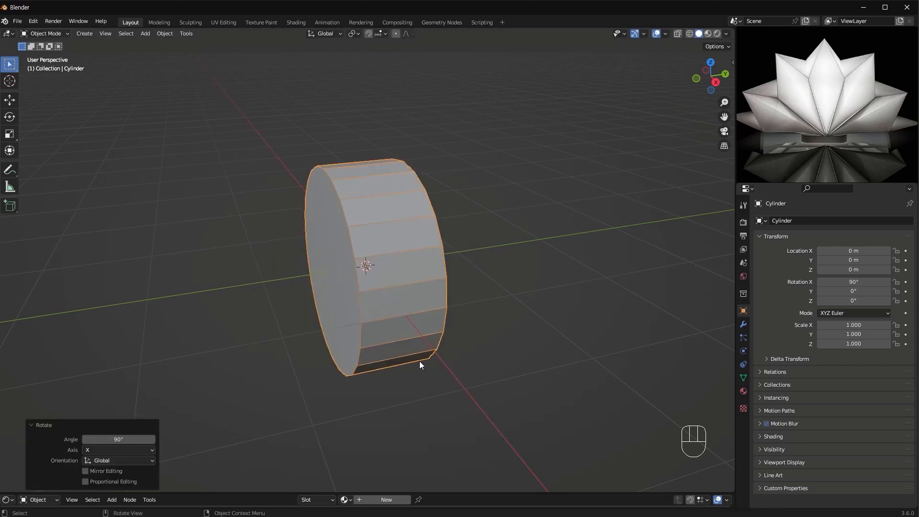
Inset both circular end faces of the cylinder by about 0.58 m and collapse each inner face to a centre point
{"action": "middle_click_drag", "start_coordinate": [393, 360], "coordinate": [441, 329]}
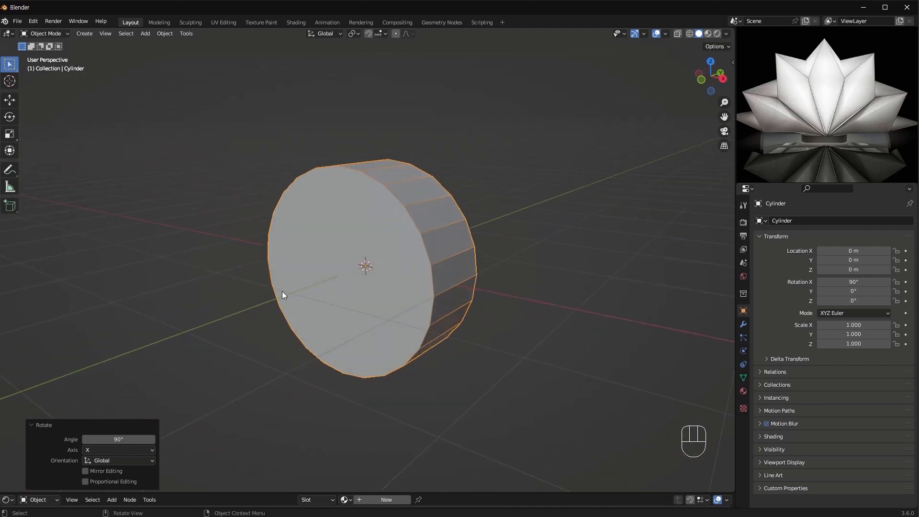
{"action": "key", "text": "Tab"}
{"action": "key", "text": "3"}
{"action": "left_click", "coordinate": [440, 399]}
{"action": "left_click", "coordinate": [369, 276]}
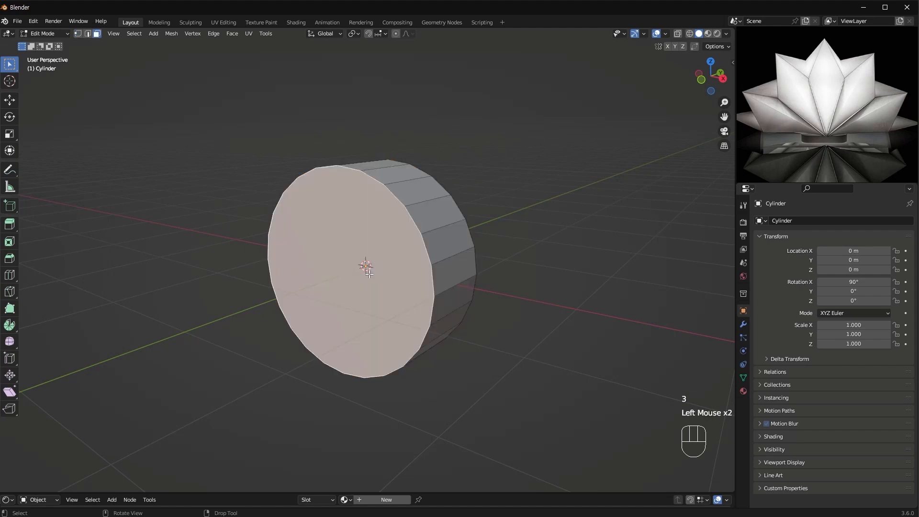
{"action": "middle_click_drag", "start_coordinate": [547, 284], "coordinate": [441, 314]}
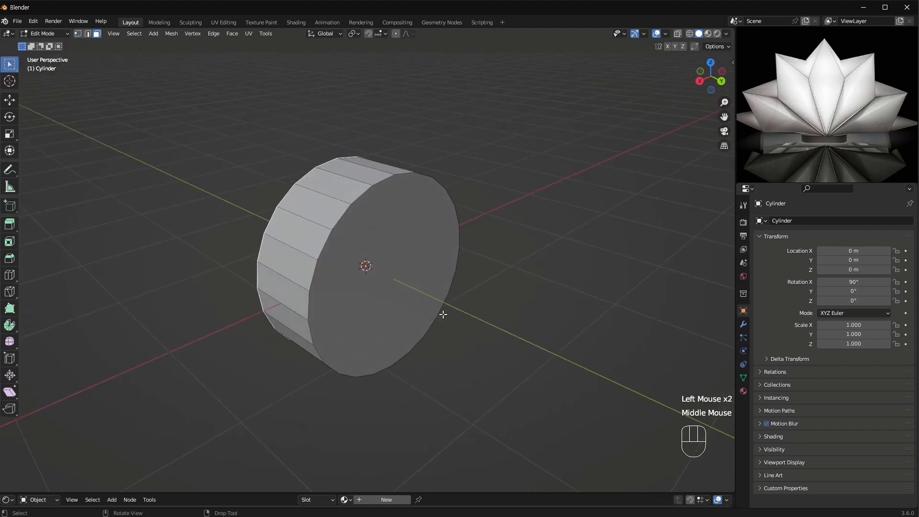
{"action": "left_click", "coordinate": [402, 273], "text": "shift"}
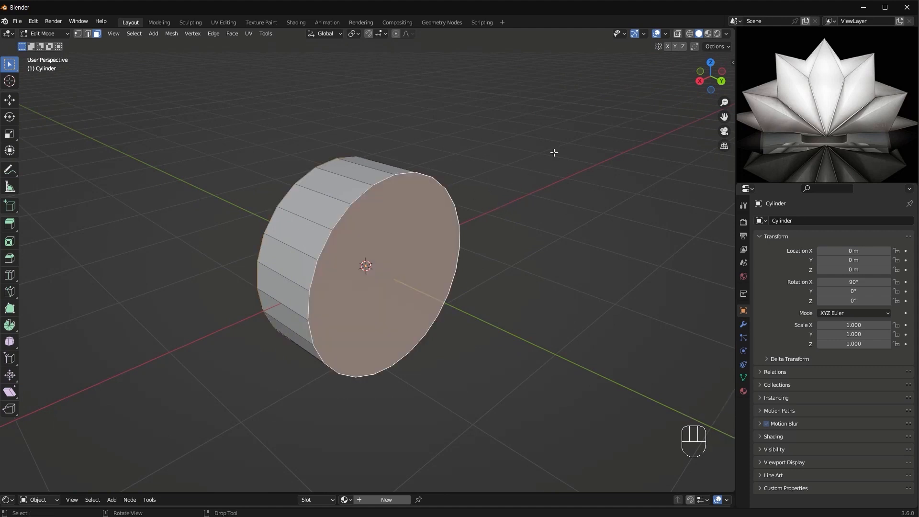
{"action": "key", "text": "i"}
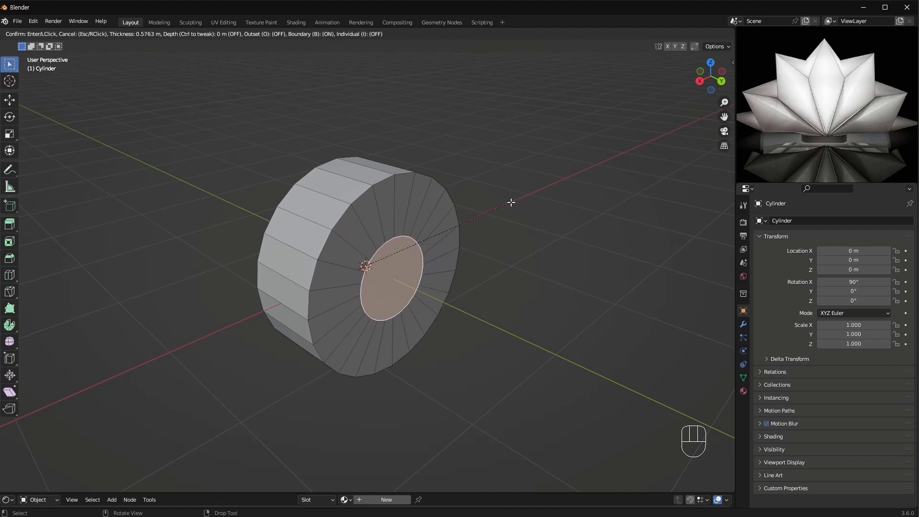
{"action": "left_click", "coordinate": [511, 203]}
{"action": "key", "text": "m"}
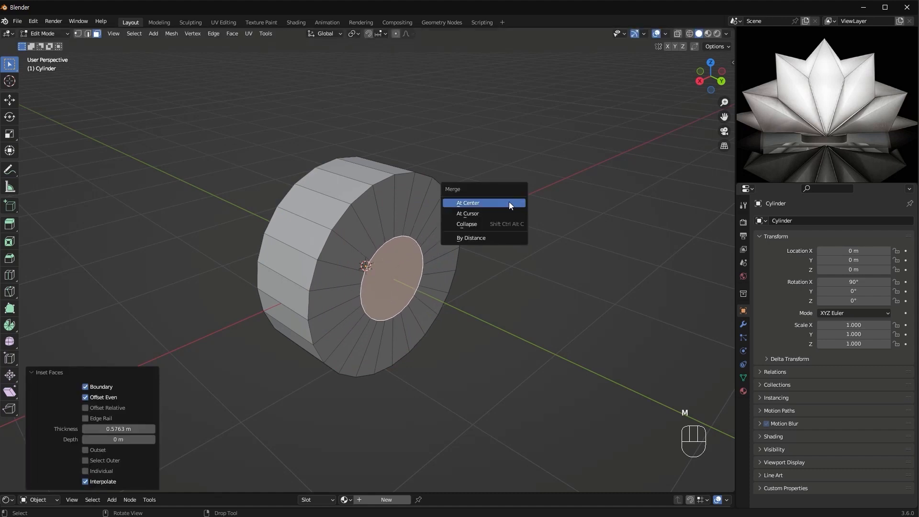
{"action": "left_click", "coordinate": [498, 224]}
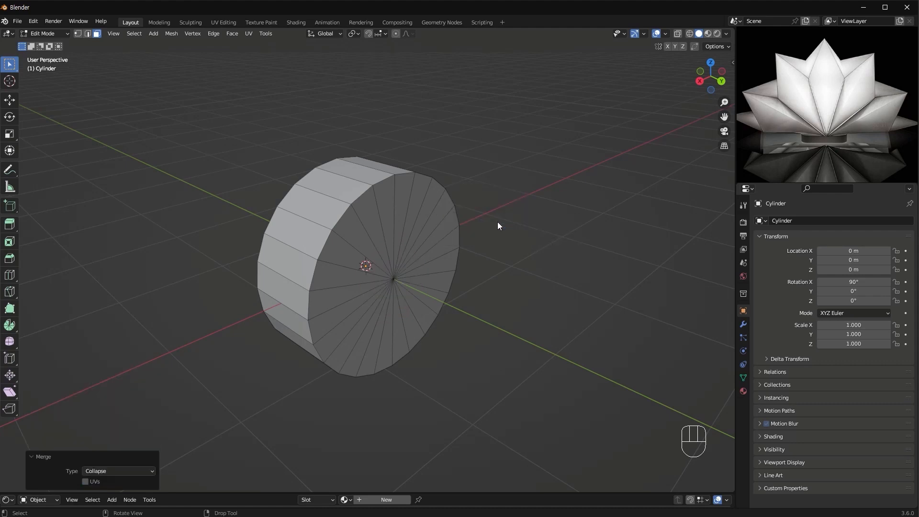
Delete the vertices of the cylinder's lower half from the front view, using X-ray to select through the mesh
{"action": "middle_click_drag", "start_coordinate": [484, 354], "coordinate": [616, 331]}
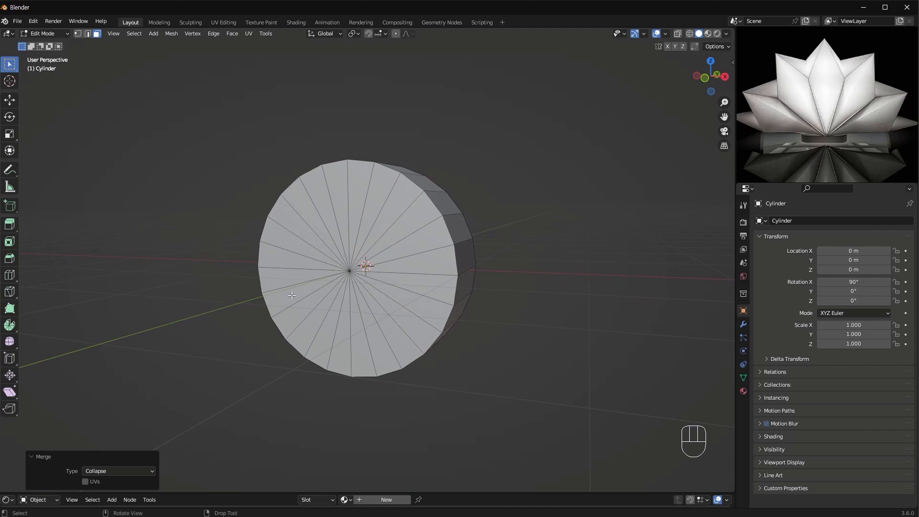
{"action": "key", "text": "KP_1"}
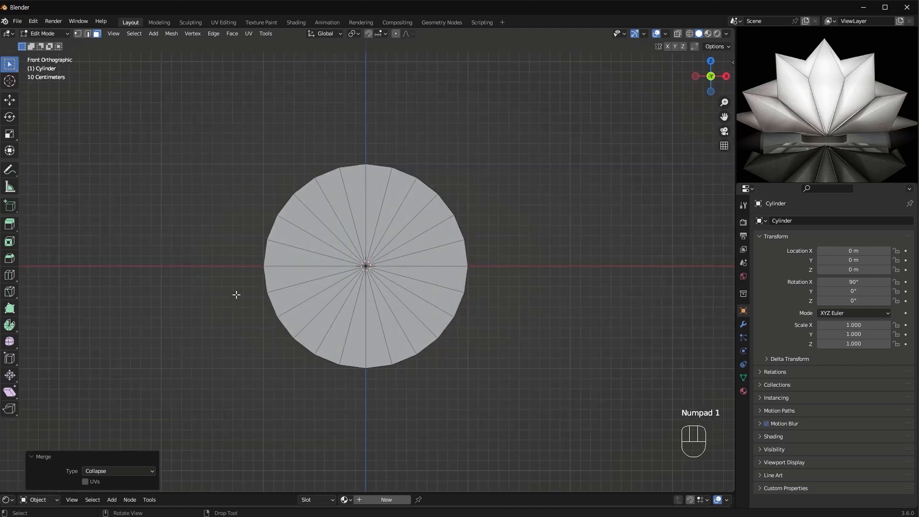
{"action": "key", "text": "alt+z"}
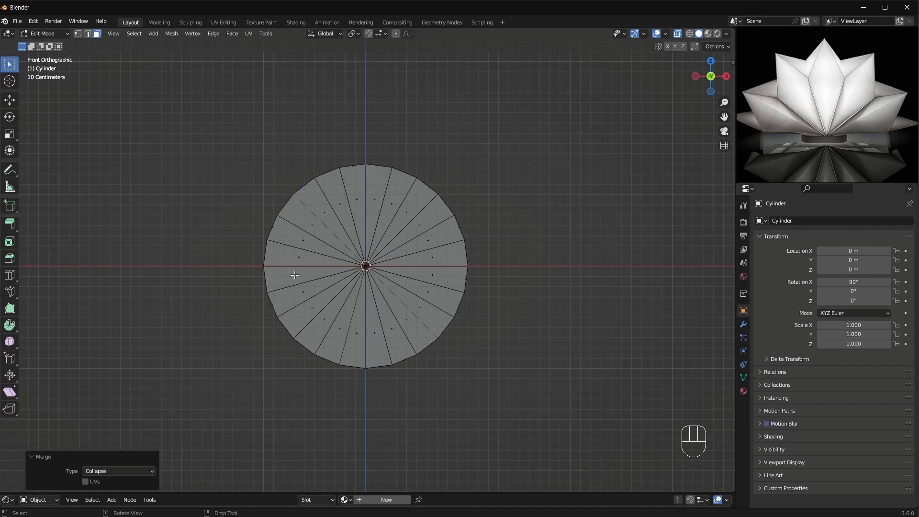
{"action": "left_click_drag", "start_coordinate": [506, 273], "coordinate": [205, 387]}
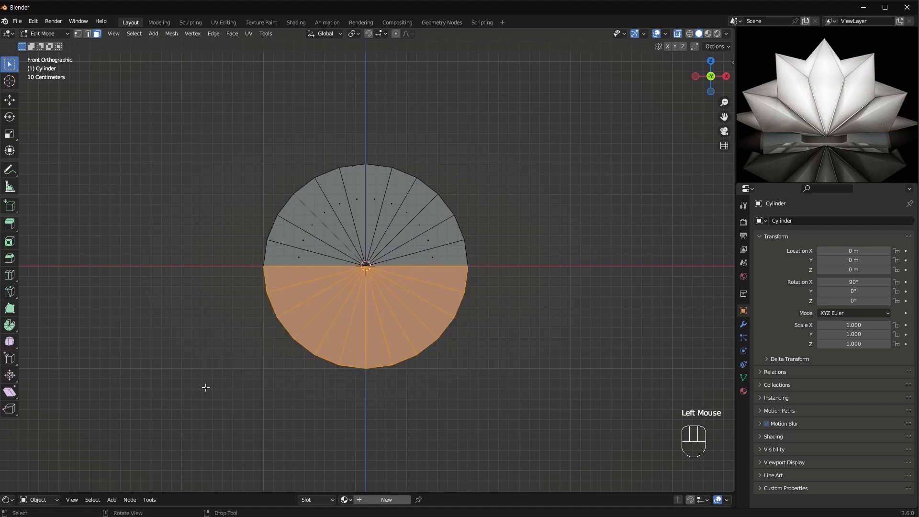
{"action": "middle_click_drag", "start_coordinate": [483, 330], "coordinate": [451, 335]}
{"action": "key", "text": "x"}
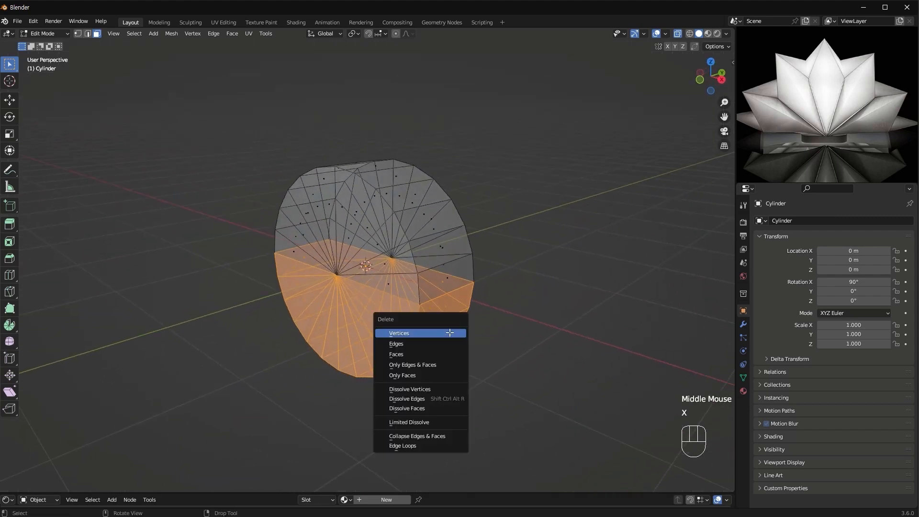
{"action": "left_click", "coordinate": [450, 332]}
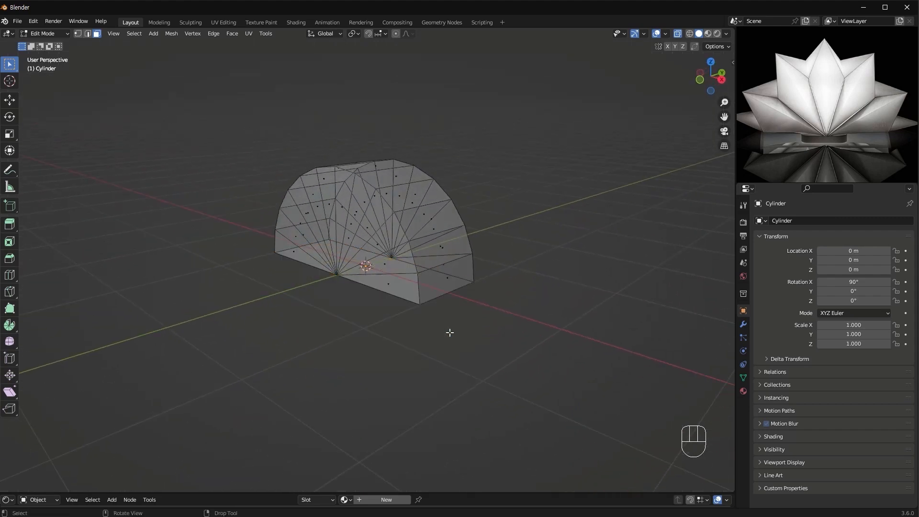
{"action": "scroll", "coordinate": [432, 325], "scroll_direction": "up", "scroll_amount": 1}
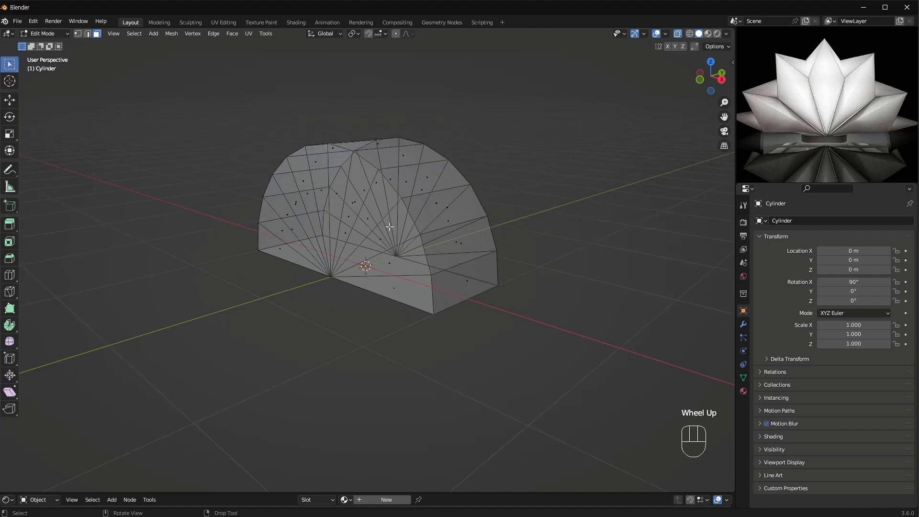
{"action": "key", "text": "alt+z"}
Switch to edge selection and select the lowest edge along the half cylinder's curved side
{"action": "middle_click_drag", "start_coordinate": [420, 182], "coordinate": [434, 213]}
{"action": "scroll", "coordinate": [427, 233], "scroll_direction": "up", "scroll_amount": 1}
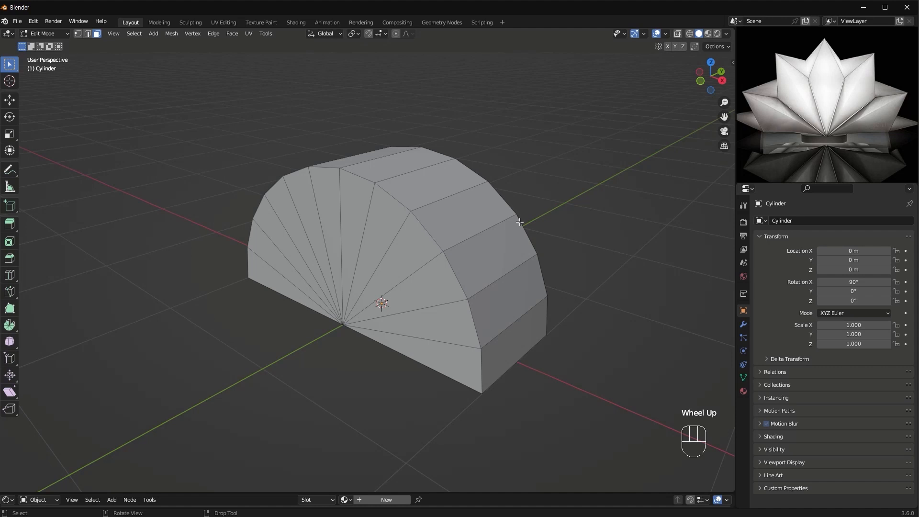
{"action": "key", "text": "2"}
{"action": "left_click", "coordinate": [505, 331]}
{"action": "left_click", "coordinate": [522, 381]}
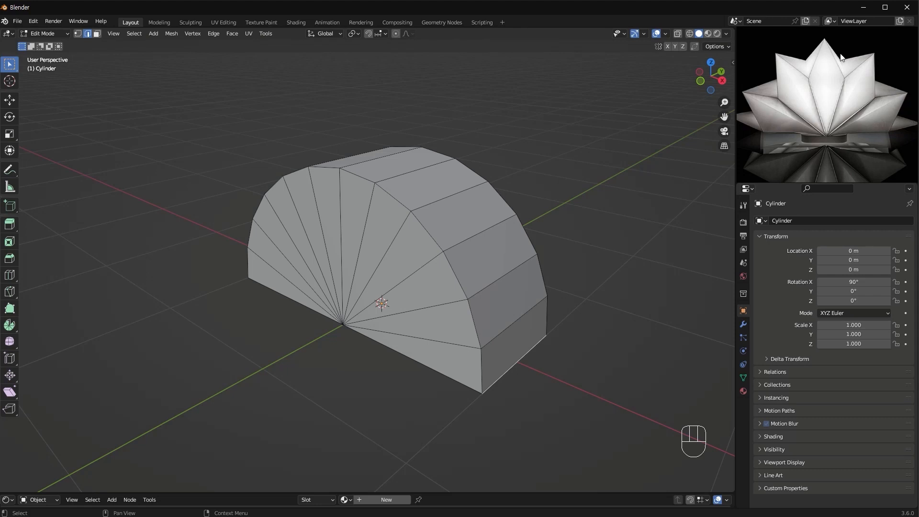
Try to select alternate edges of the curved side's edge ring with Checker Deselect, starting from the lowest edge
{"action": "left_click", "coordinate": [524, 356]}
{"action": "left_click", "coordinate": [520, 355], "text": "ctrl+alt"}
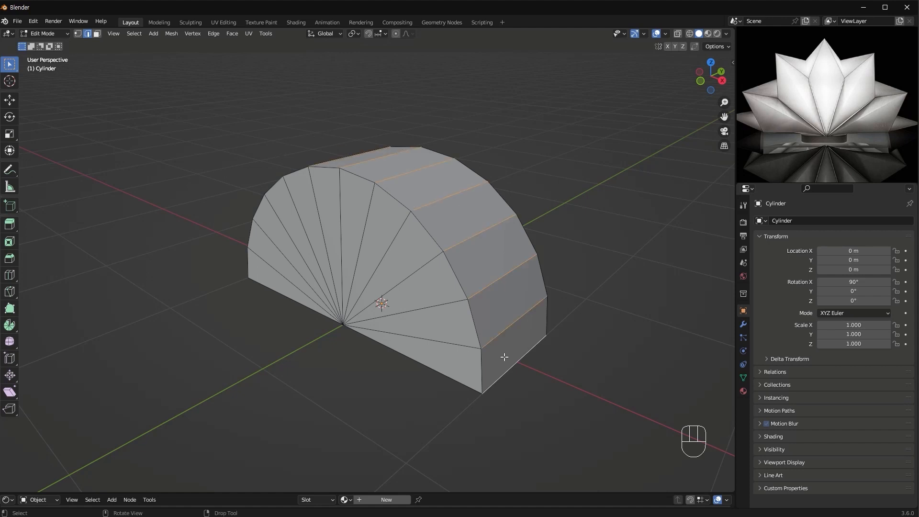
{"action": "left_click", "coordinate": [512, 358]}
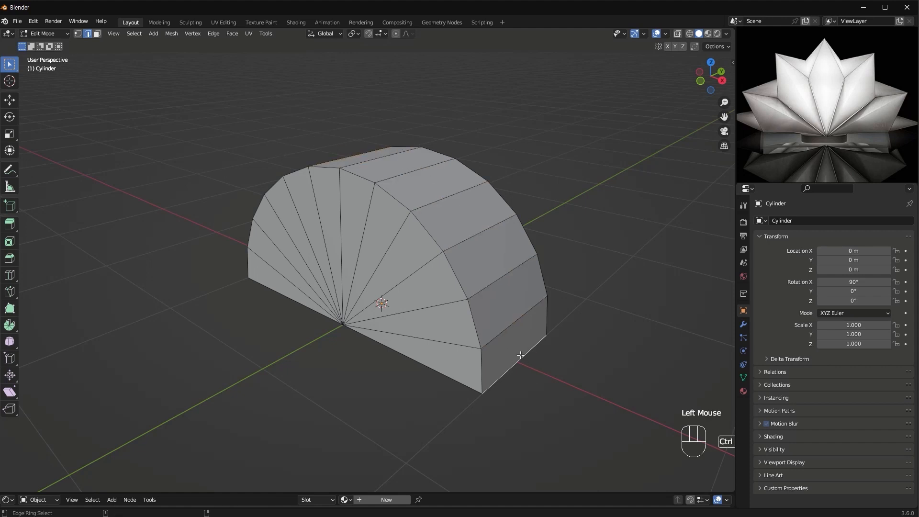
{"action": "left_click", "coordinate": [520, 354], "text": "ctrl+alt"}
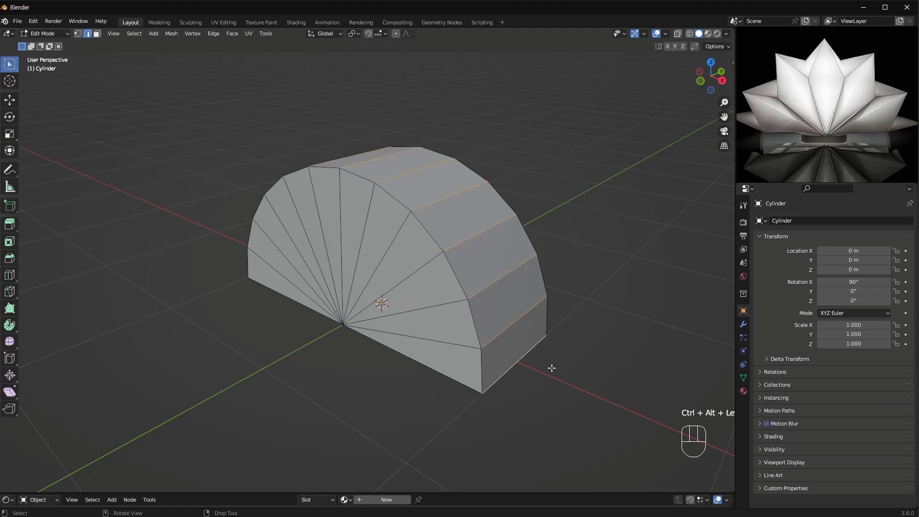
{"action": "left_click", "coordinate": [134, 33]}
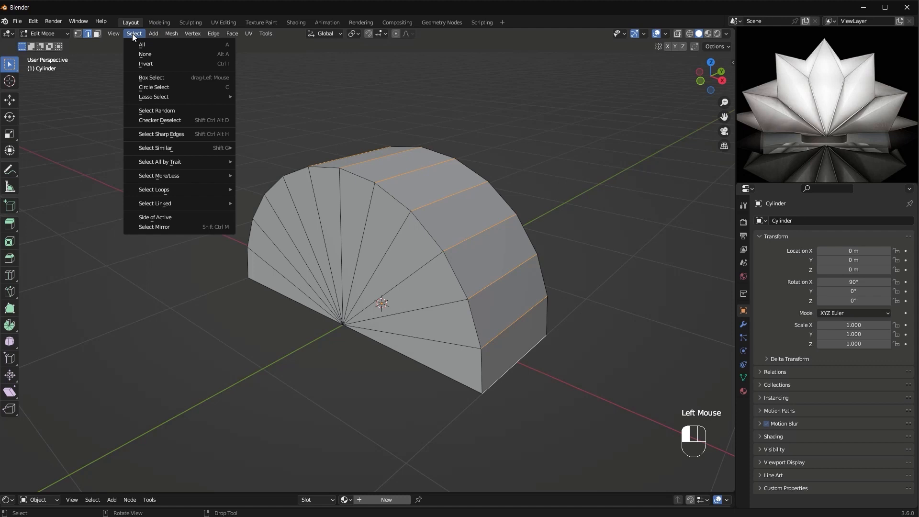
{"action": "left_click", "coordinate": [184, 122]}
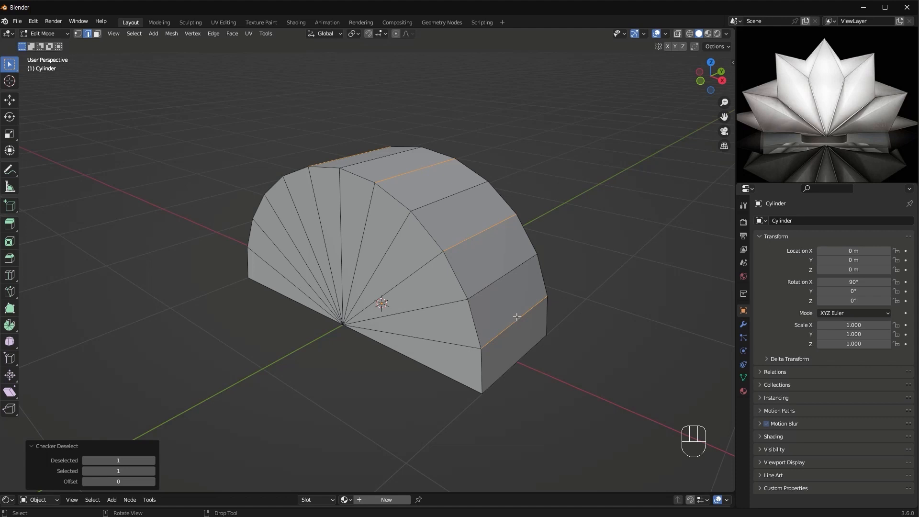
Select the curved side's edge ring from the second-lowest edge and reduce it to every other edge with Checker Deselect
{"action": "left_click", "coordinate": [535, 330]}
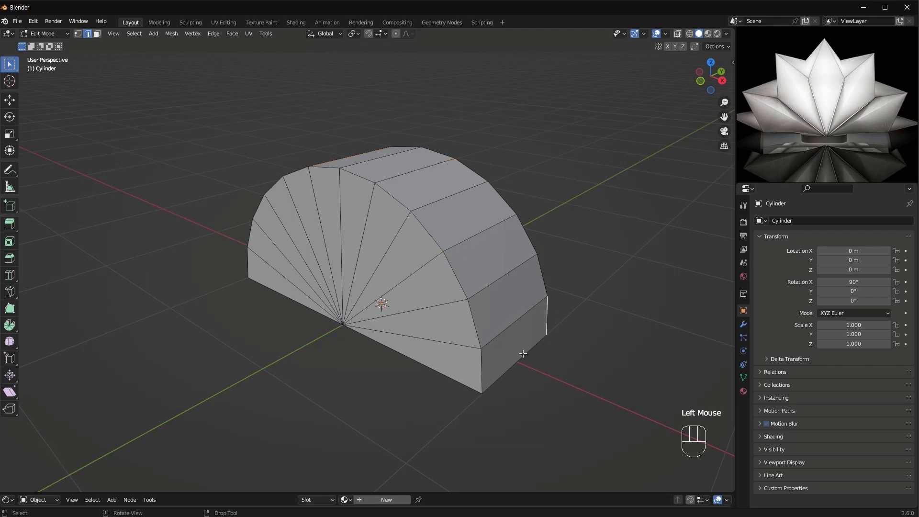
{"action": "left_click", "coordinate": [514, 319], "text": "ctrl+alt"}
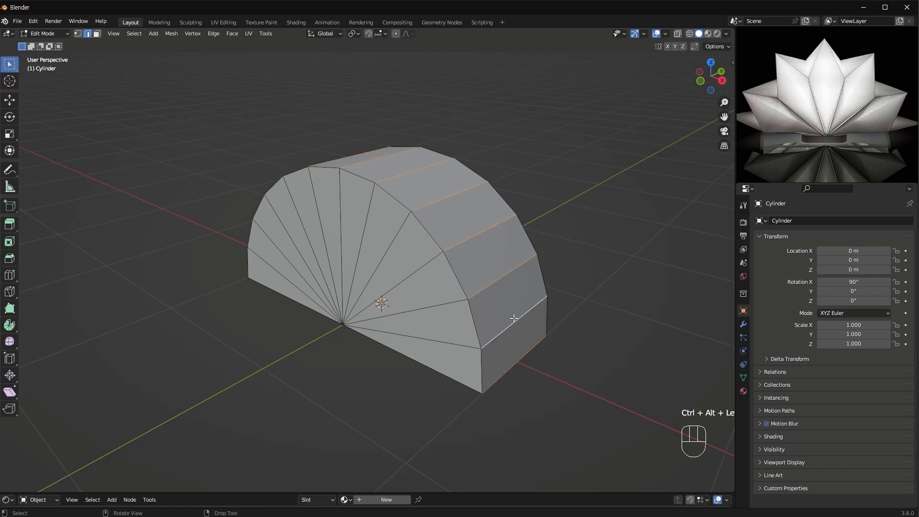
{"action": "left_click", "coordinate": [135, 34]}
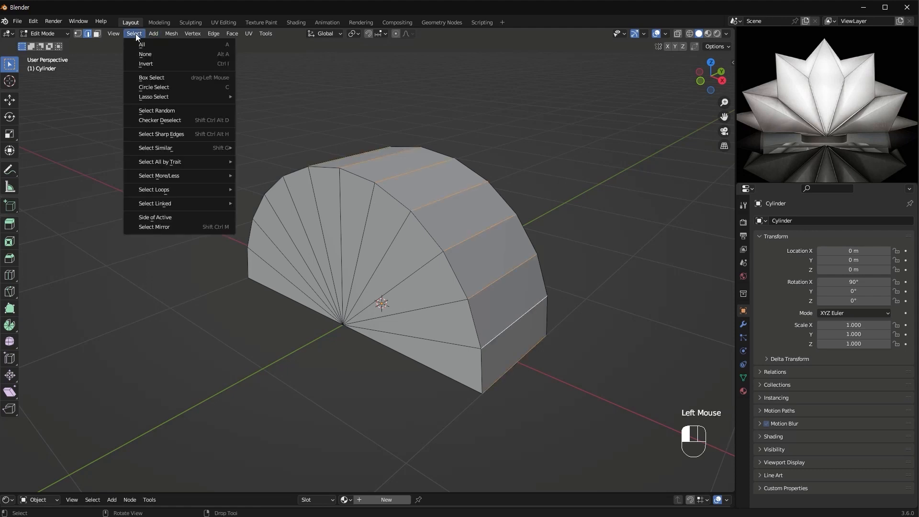
{"action": "left_click", "coordinate": [160, 120]}
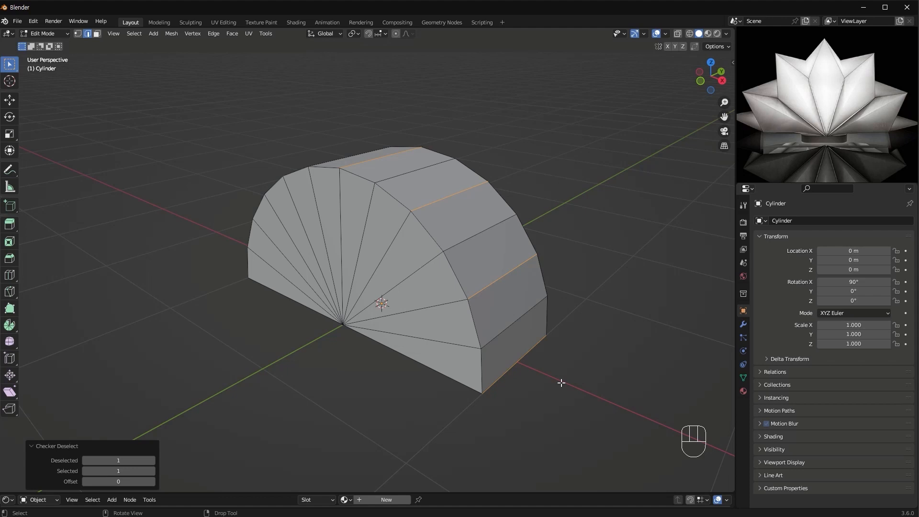
Set the transform pivot point to 3D Cursor and scale the alternate edges outward by about 1.448 in front view
{"action": "key", "text": "KP_1"}
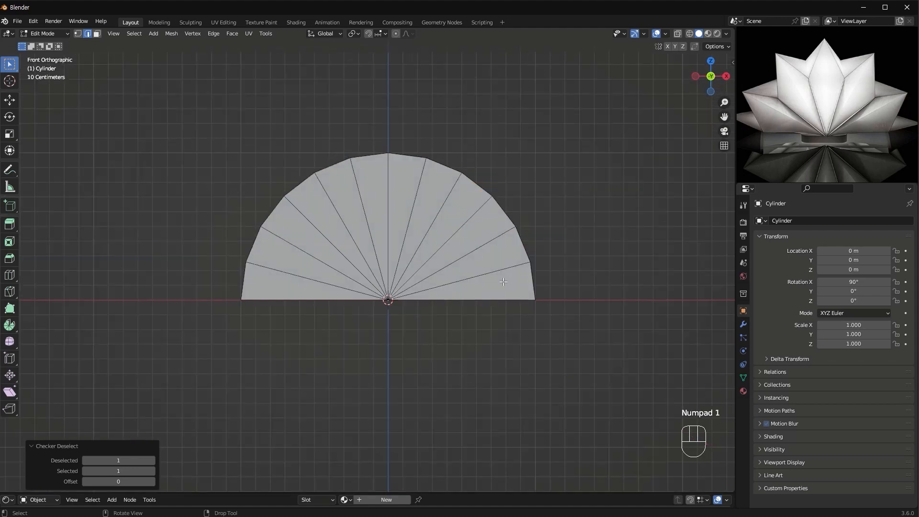
{"action": "key", "text": "s"}
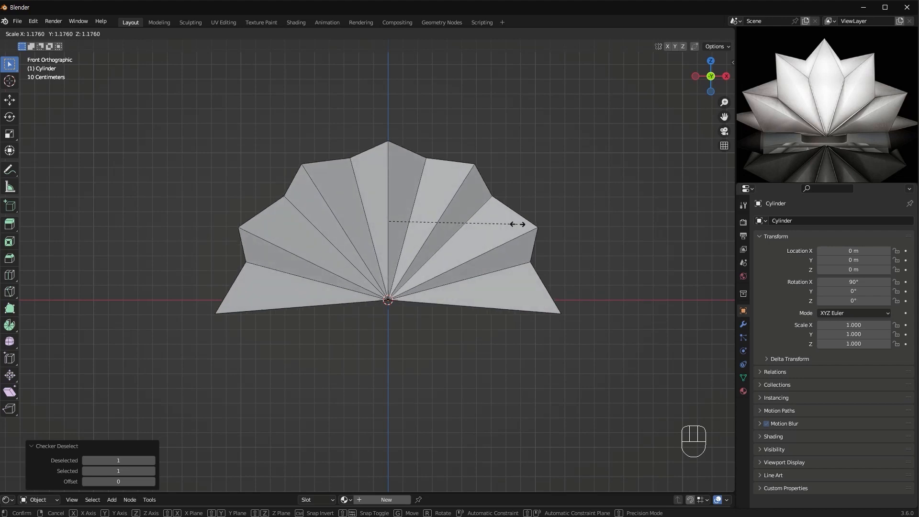
{"action": "key", "text": "Escape"}
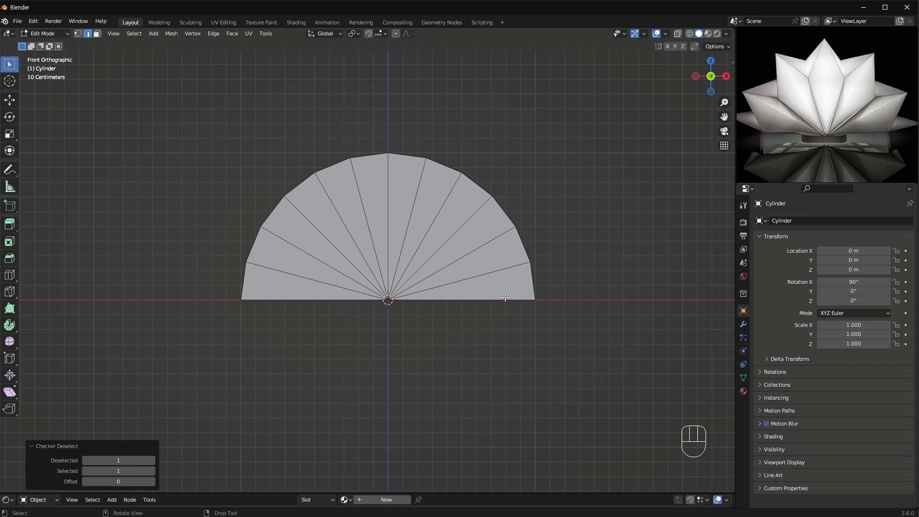
{"action": "left_click", "coordinate": [356, 34]}
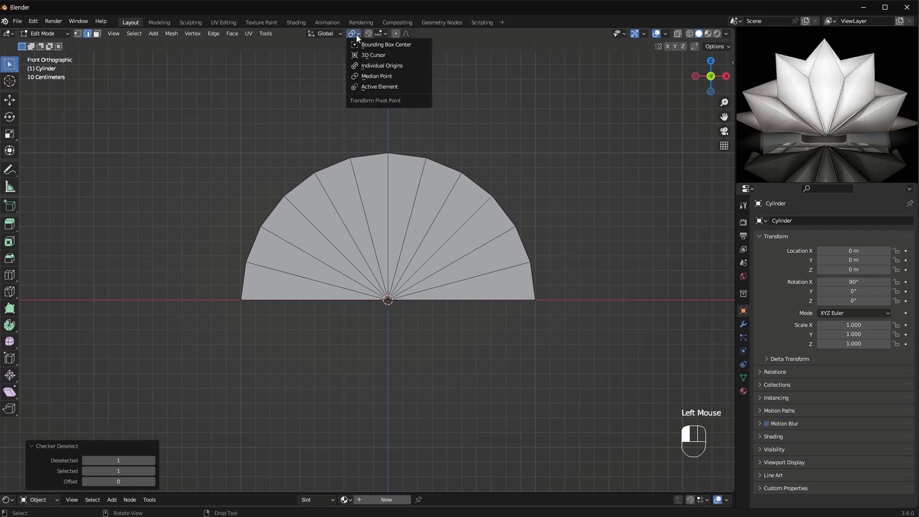
{"action": "left_click", "coordinate": [385, 55]}
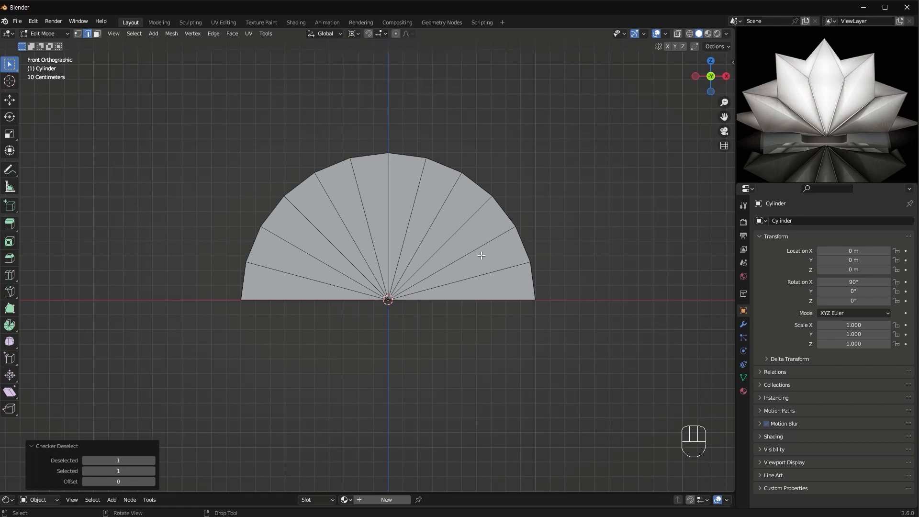
{"action": "key", "text": "s"}
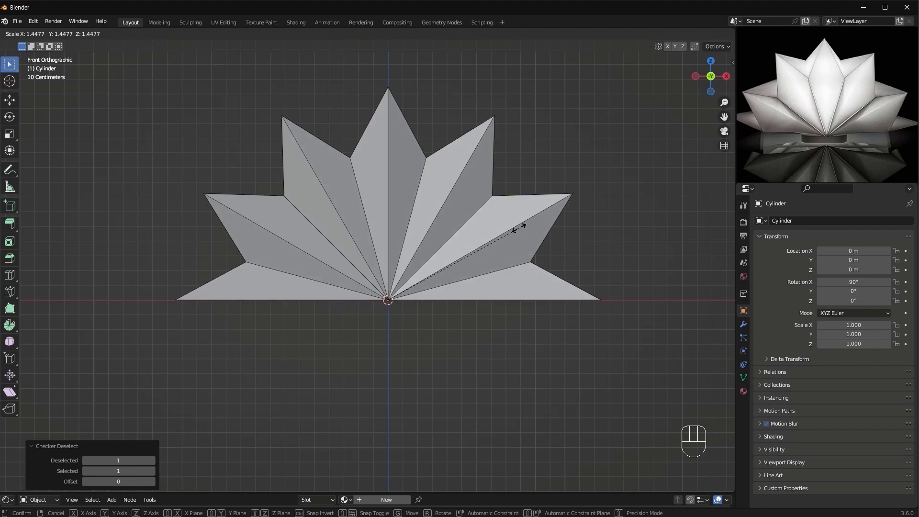
{"action": "left_click", "coordinate": [521, 228]}
Merge each of the scaled-out edges into a single petal tip using Collapse
{"action": "middle_click_drag", "start_coordinate": [455, 367], "coordinate": [376, 266]}
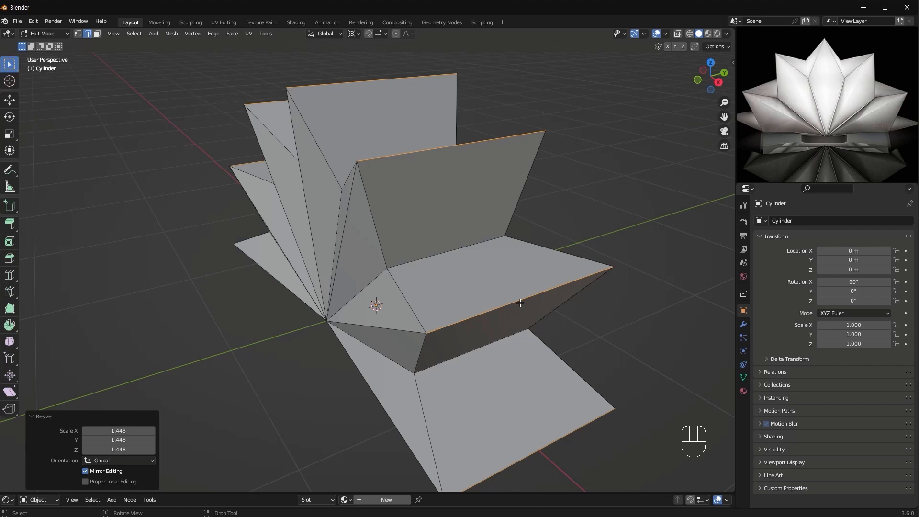
{"action": "key", "text": "m"}
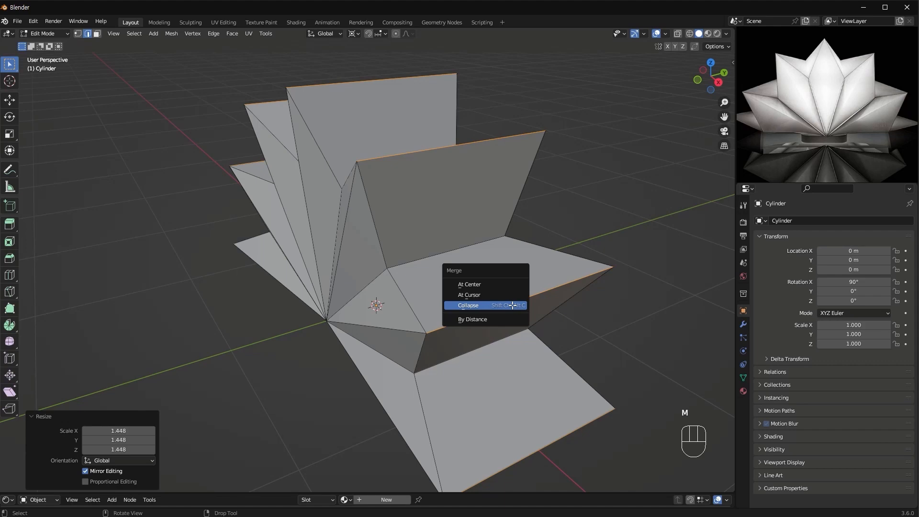
{"action": "left_click", "coordinate": [513, 305]}
{"action": "middle_click_drag", "start_coordinate": [374, 388], "coordinate": [454, 379]}
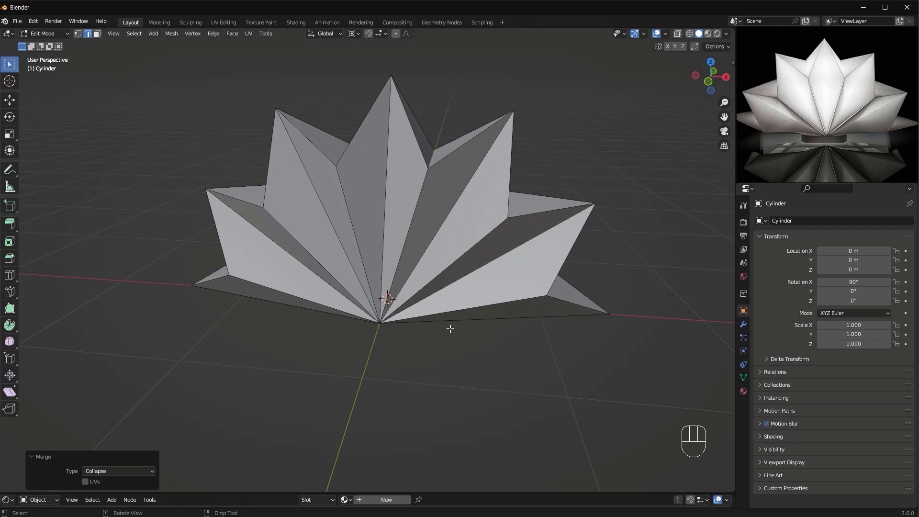
Return to Object Mode and add a Bevel modifier with an amount of 0.01 m and 6 segments
{"action": "key", "text": "Tab"}
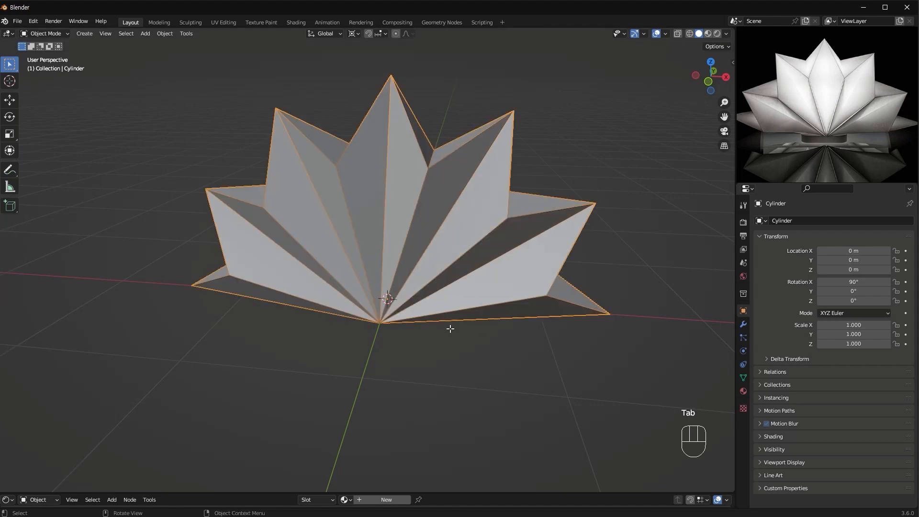
{"action": "middle_click_drag", "start_coordinate": [467, 342], "coordinate": [734, 352]}
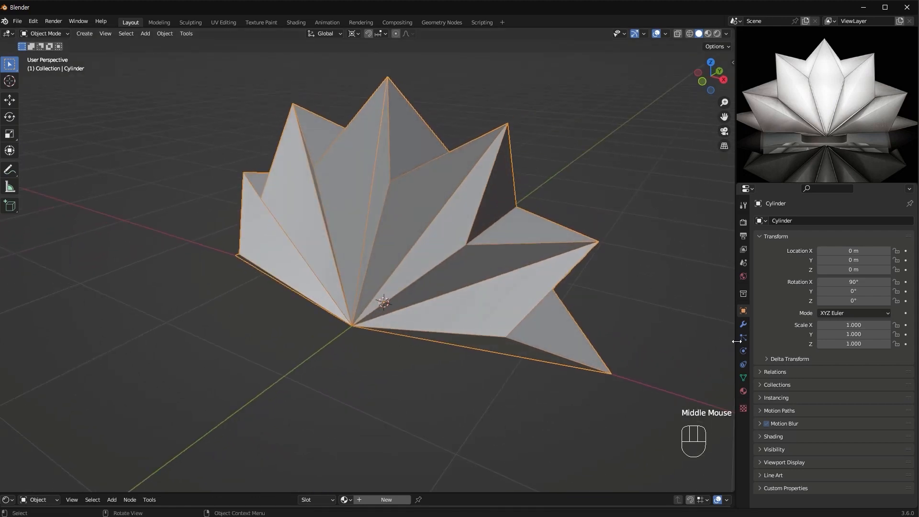
{"action": "left_click", "coordinate": [743, 324]}
{"action": "left_click", "coordinate": [798, 221]}
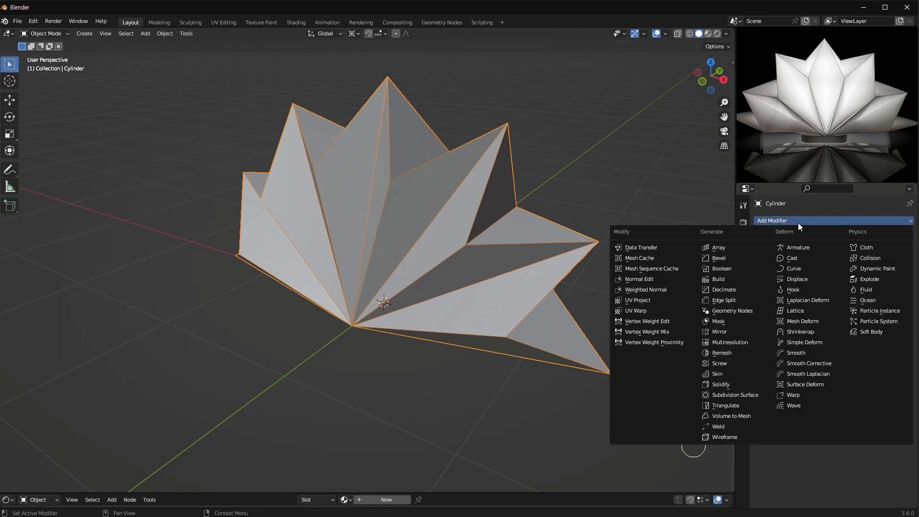
{"action": "left_click", "coordinate": [731, 260]}
{"action": "left_click_drag", "start_coordinate": [858, 273], "coordinate": [871, 273]}
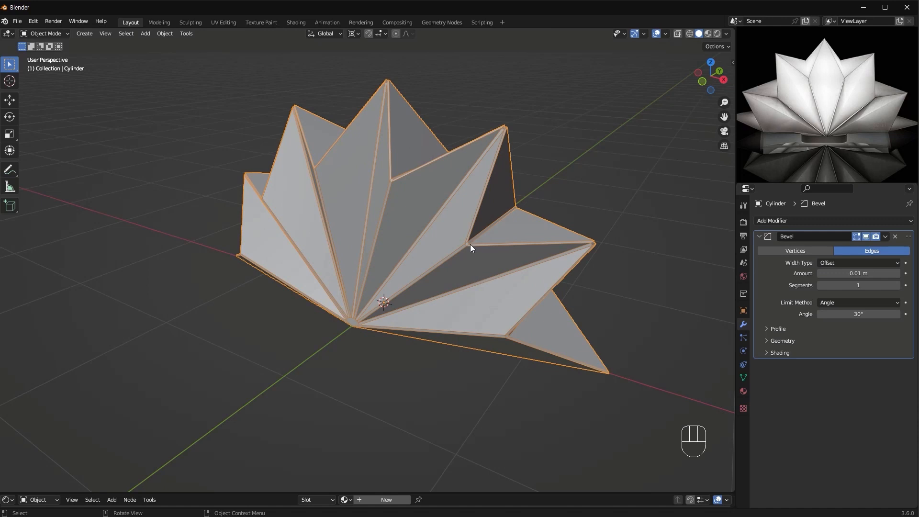
{"action": "left_click", "coordinate": [897, 285]}
{"action": "left_click", "coordinate": [898, 285]}
{"action": "left_click", "coordinate": [898, 286]}
{"action": "left_click", "coordinate": [898, 286]}
{"action": "left_click", "coordinate": [897, 285]}
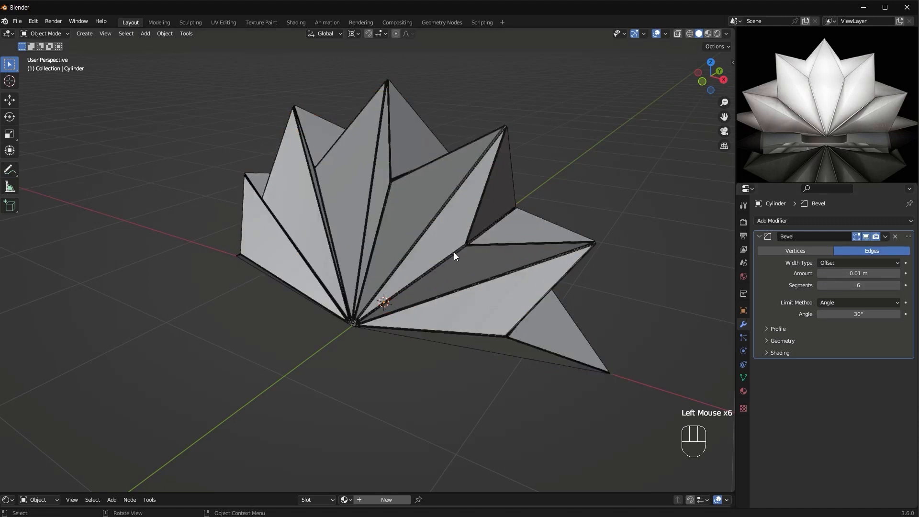
Turn off the wireframe overlay in the viewport to inspect the bevelled petal shape
{"action": "left_click", "coordinate": [667, 33]}
{"action": "left_click", "coordinate": [665, 33]}
{"action": "left_click", "coordinate": [606, 195]}
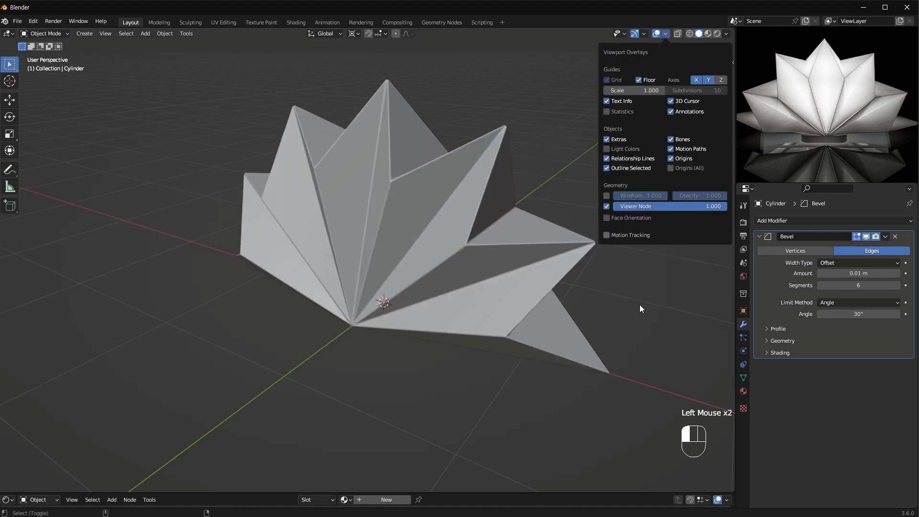
{"action": "middle_click_drag", "start_coordinate": [447, 354], "coordinate": [468, 393]}
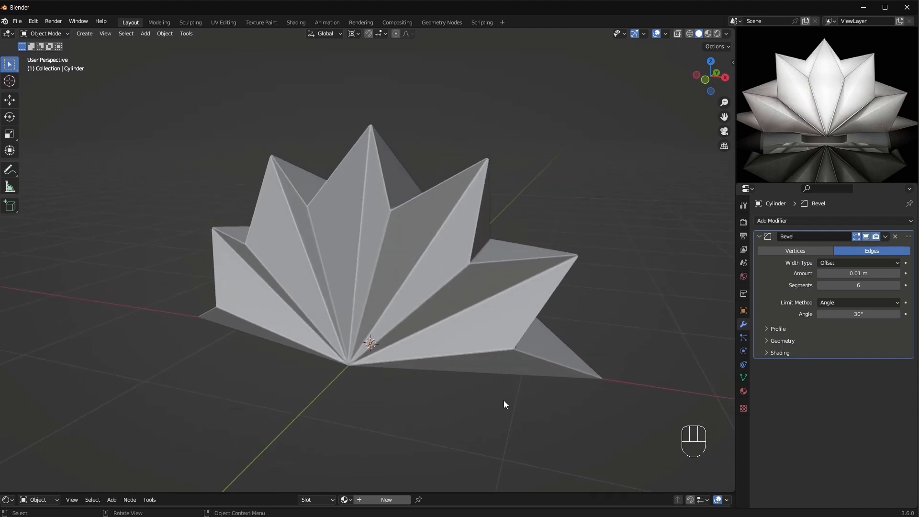